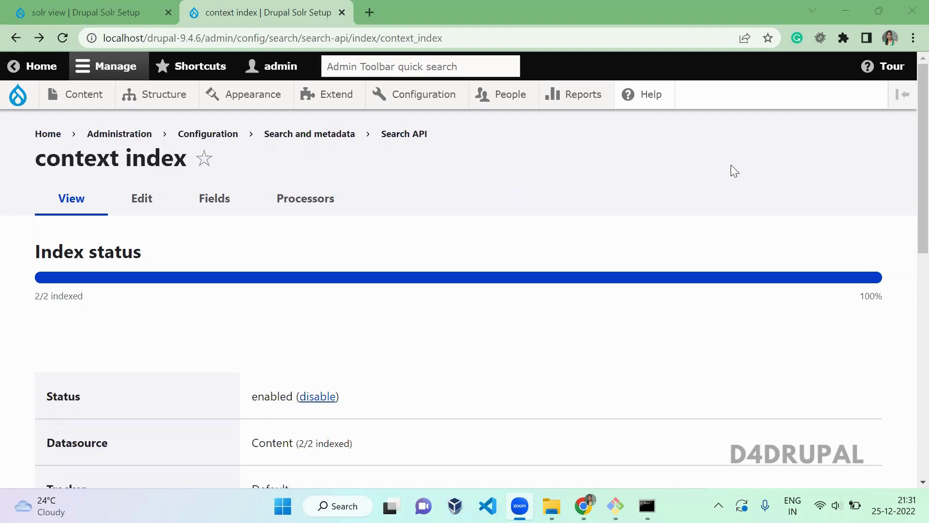
# - Review the context index overview, confirming it is enabled and fully indexed at 2/2 items
pyautogui.scroll(-5, 906, 174)
pyautogui.scroll(5, 906, 129)
# - On the context index's Processors tab, tick the Highlight processor checkbox
pyautogui.click(308, 205)
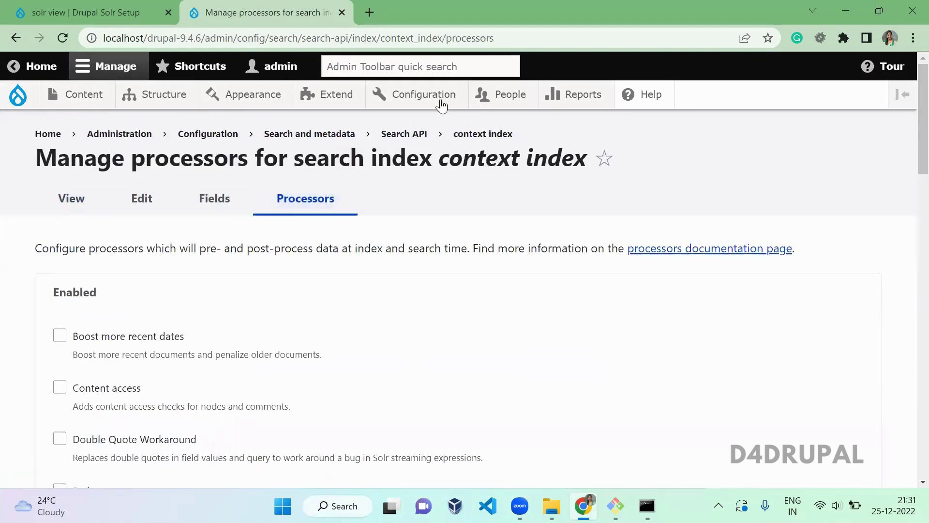
pyautogui.moveTo(438, 96)
pyautogui.moveTo(455, 316)
pyautogui.moveTo(450, 166); pyautogui.dragTo(328, 246)
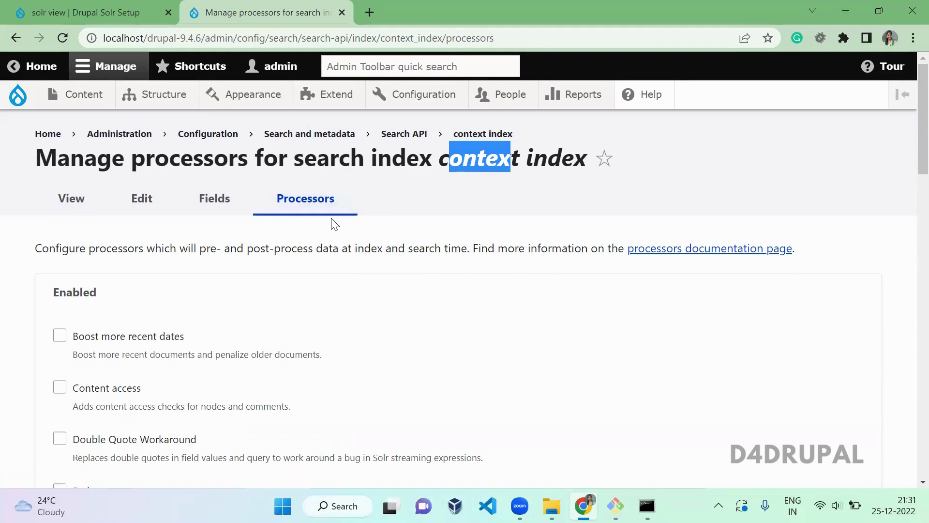
pyautogui.scroll(-6, 334, 223)
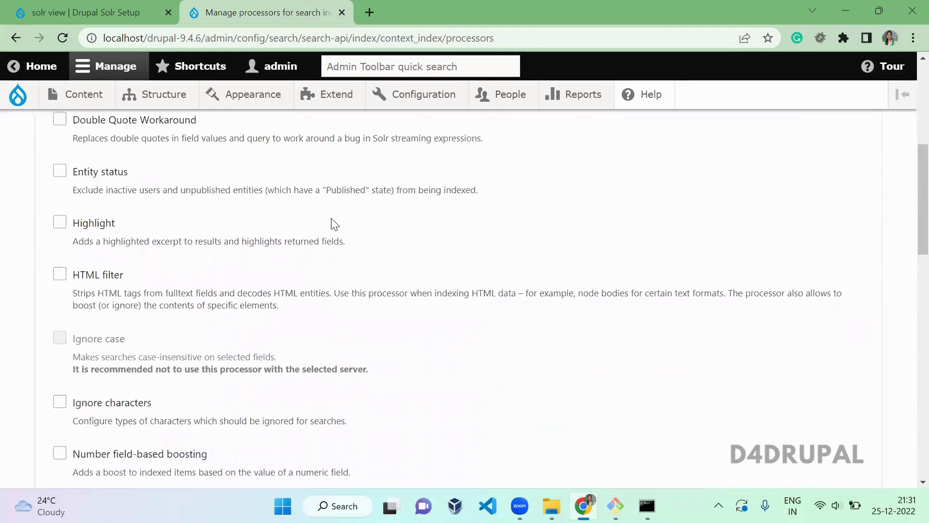
pyautogui.click(109, 223)
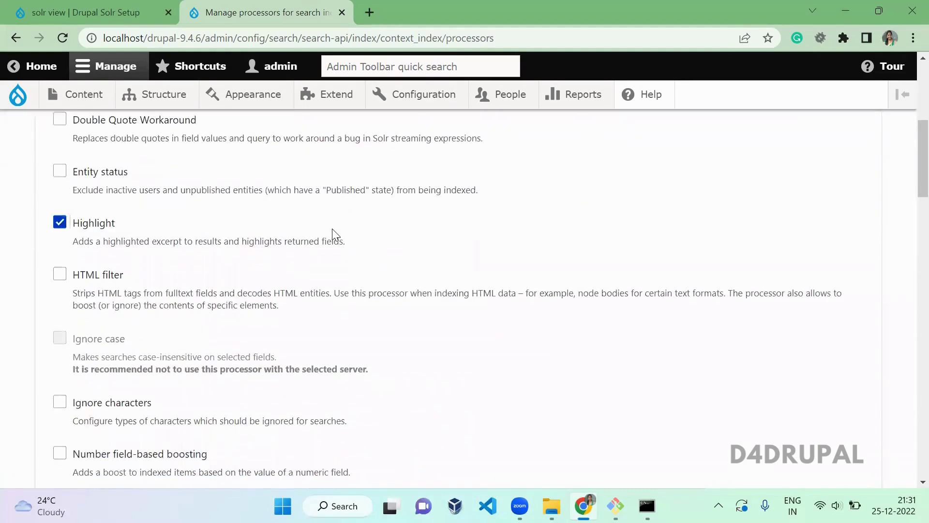
pyautogui.scroll(-1, 334, 235)
pyautogui.scroll(-20, 334, 234)
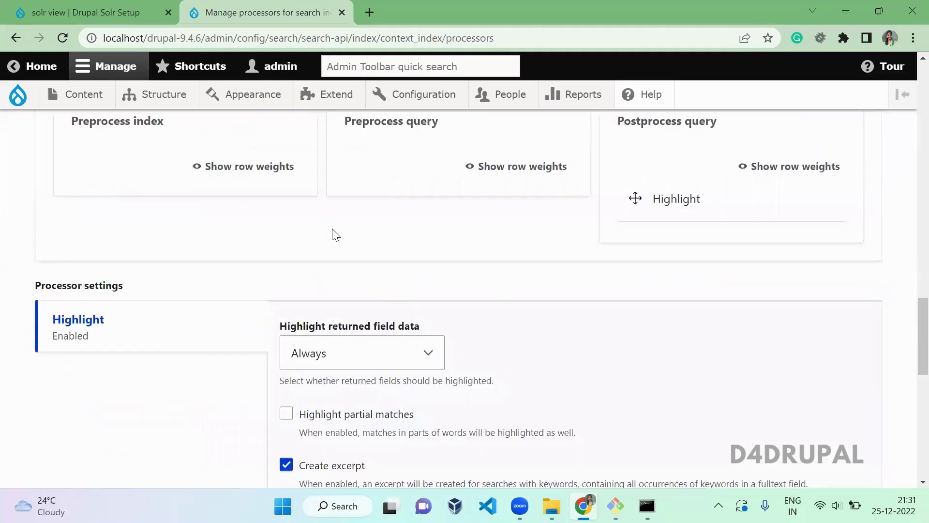
pyautogui.scroll(-3, 334, 230)
pyautogui.click(318, 209)
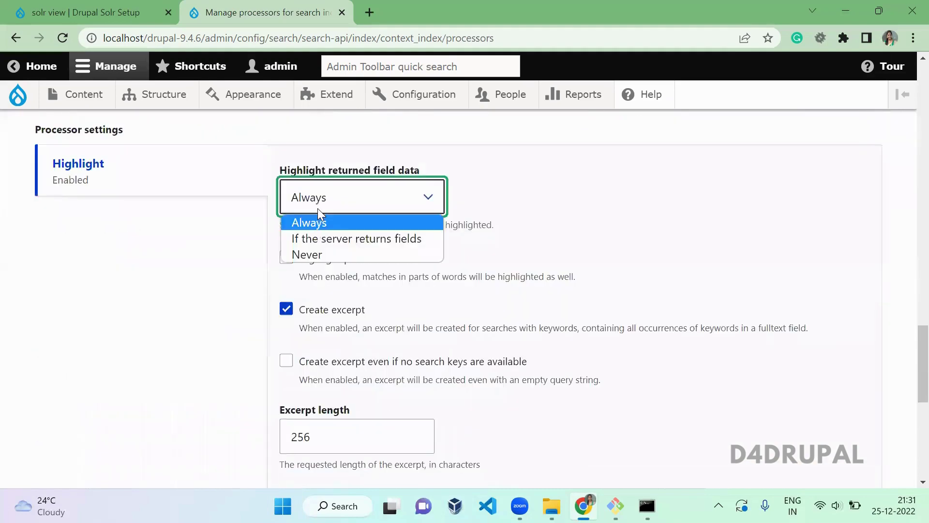
pyautogui.click(527, 211)
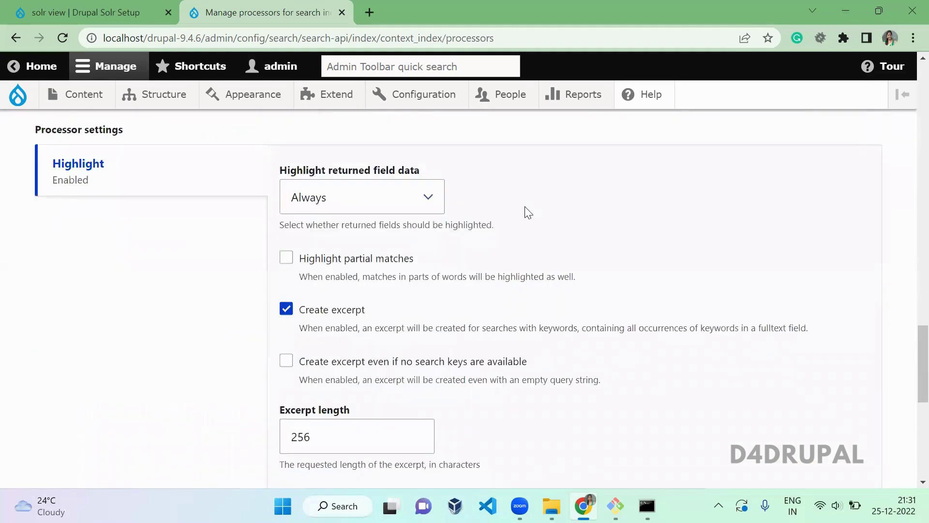
pyautogui.click(353, 206)
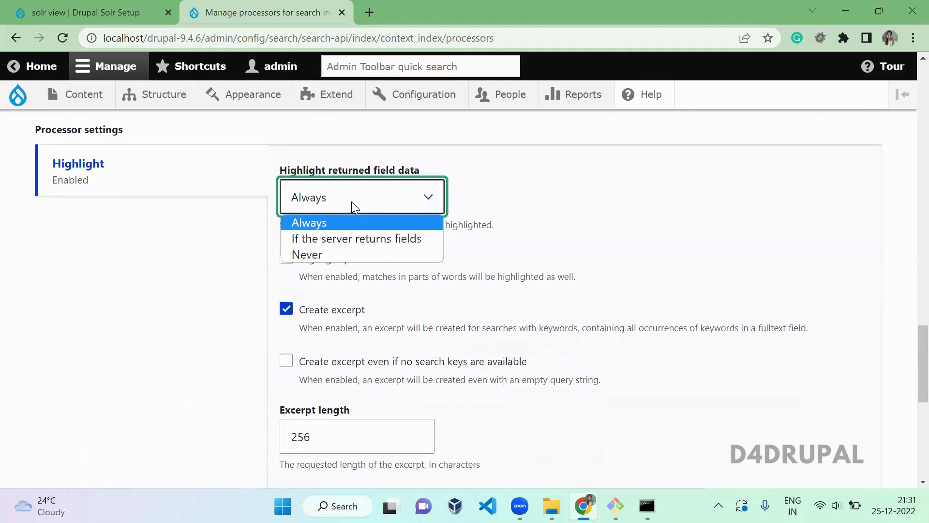
pyautogui.click(627, 246)
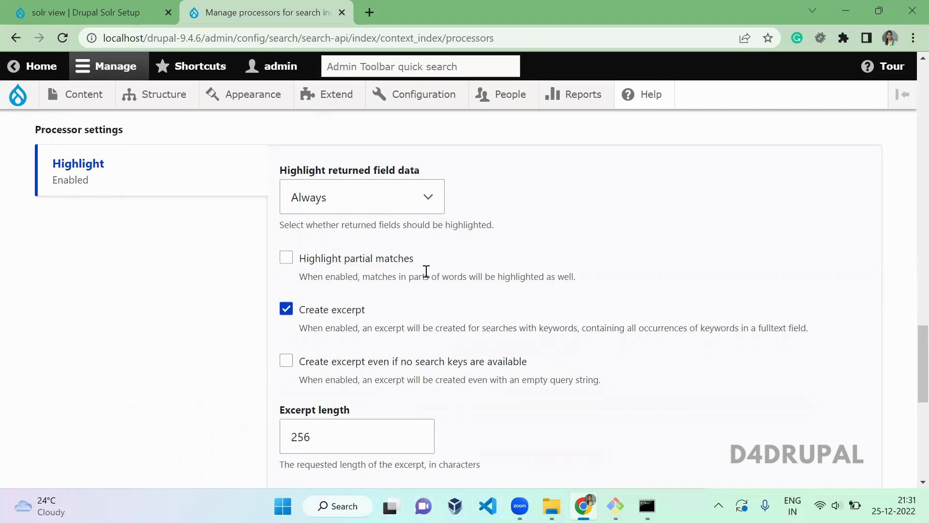
pyautogui.moveTo(356, 315); pyautogui.dragTo(448, 348)
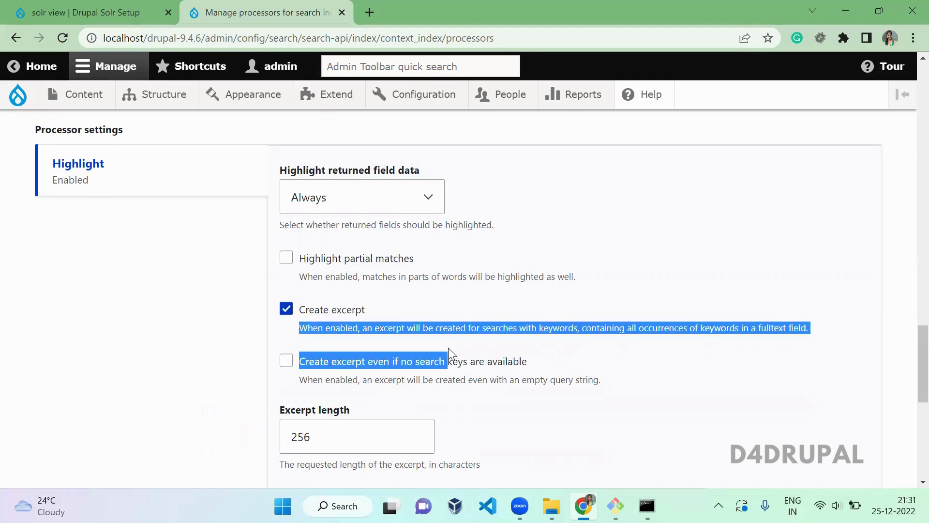
pyautogui.click(448, 348)
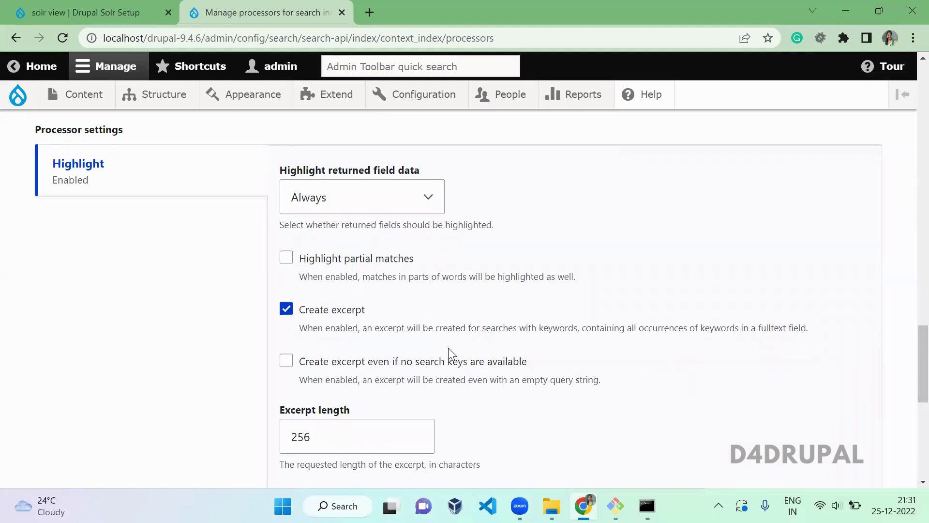
pyautogui.tripleClick(425, 333)
pyautogui.click(520, 311)
pyautogui.scroll(-3, 447, 395)
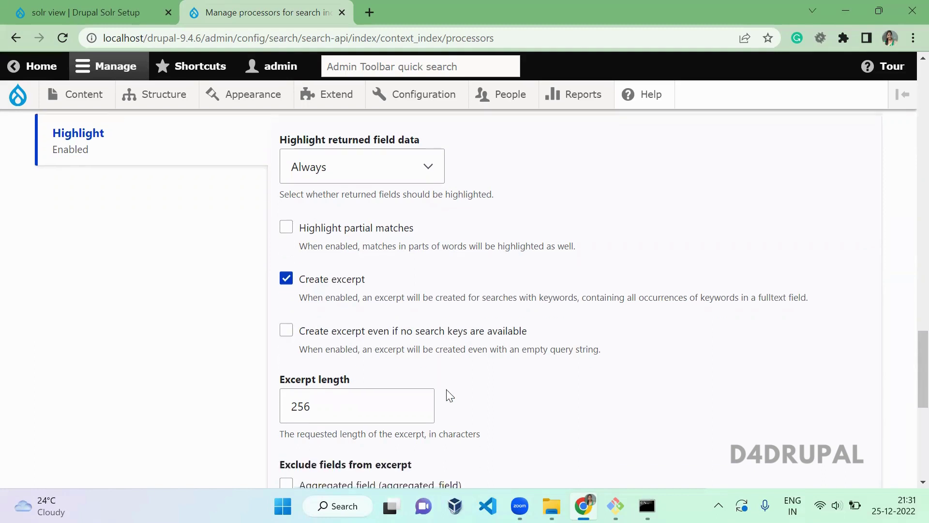
# - Leave the Highlight processor's excerpt length at 256
pyautogui.click(371, 275)
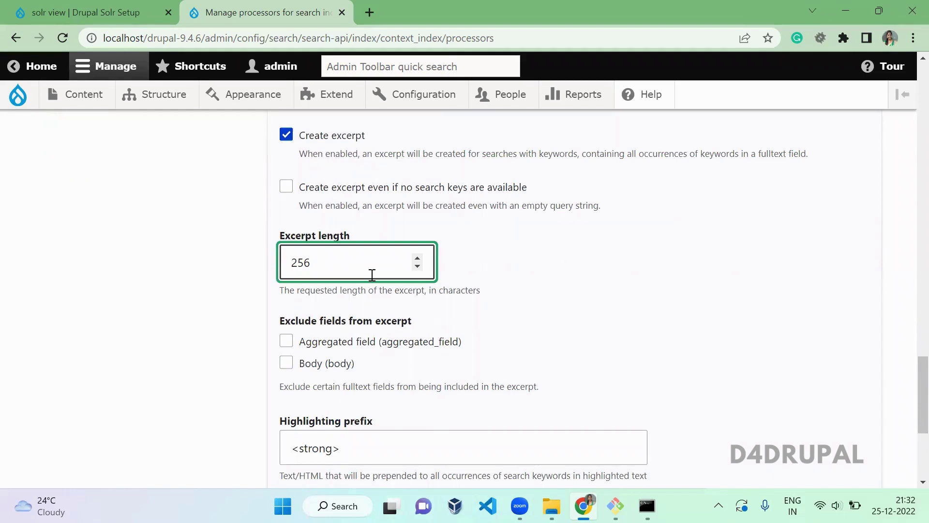
pyautogui.click(614, 305)
pyautogui.scroll(-1, 616, 305)
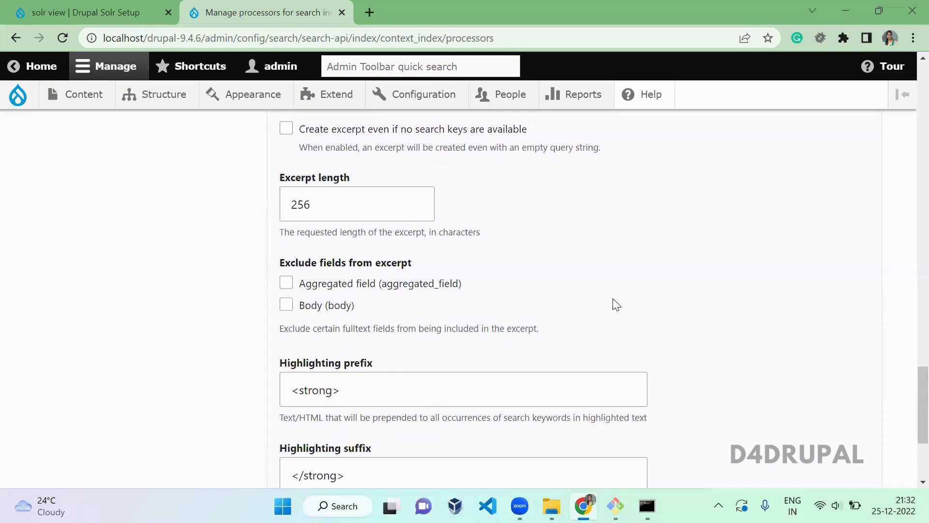
pyautogui.scroll(-1, 614, 304)
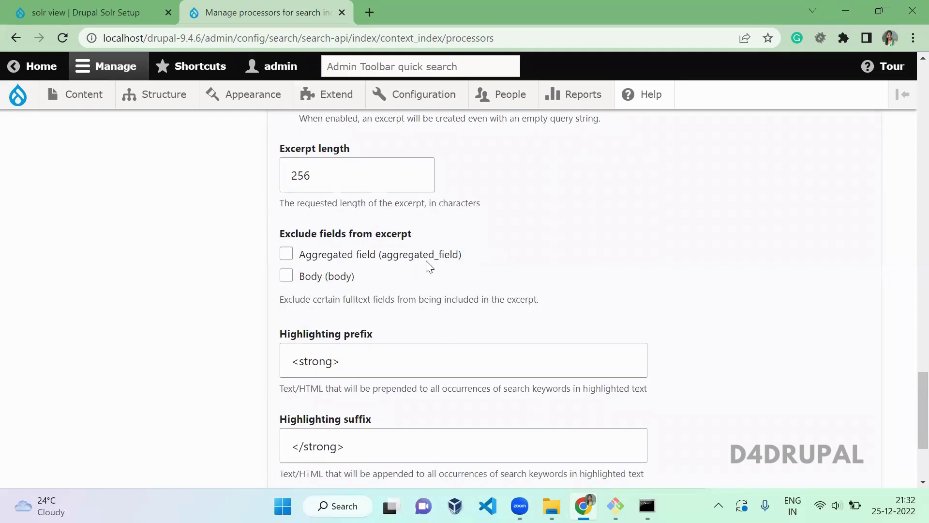
pyautogui.scroll(-2, 444, 333)
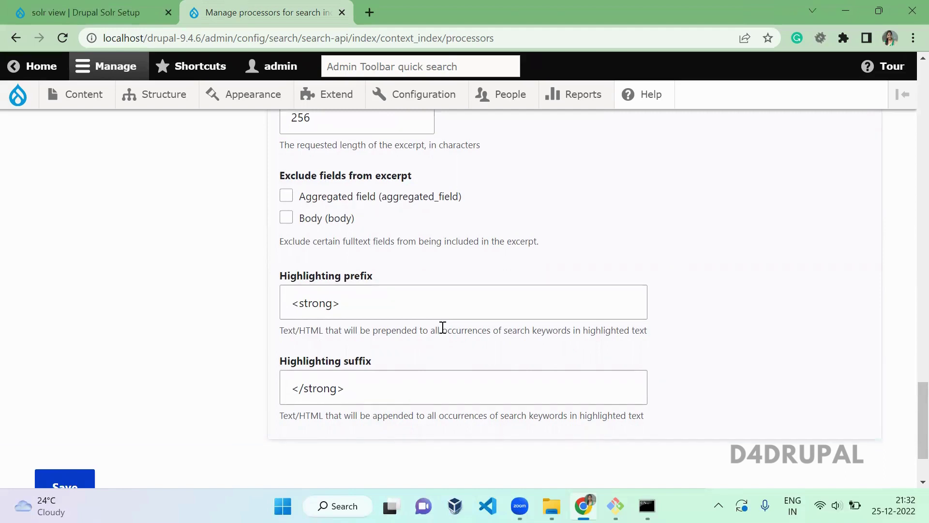
# - Keep <strong> as the highlighting prefix and save the processor settings
pyautogui.click(399, 303)
pyautogui.moveTo(398, 303); pyautogui.dragTo(274, 314)
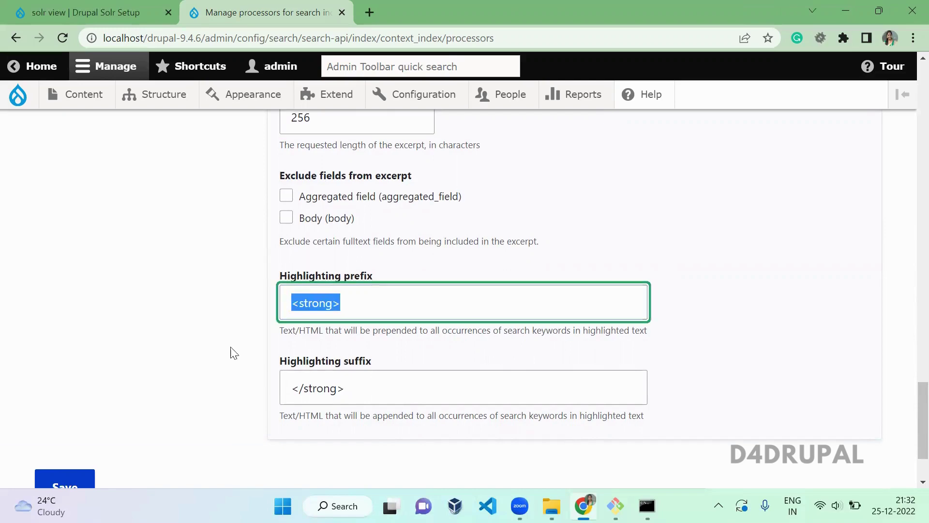
pyautogui.click(221, 364)
pyautogui.scroll(-2, 217, 363)
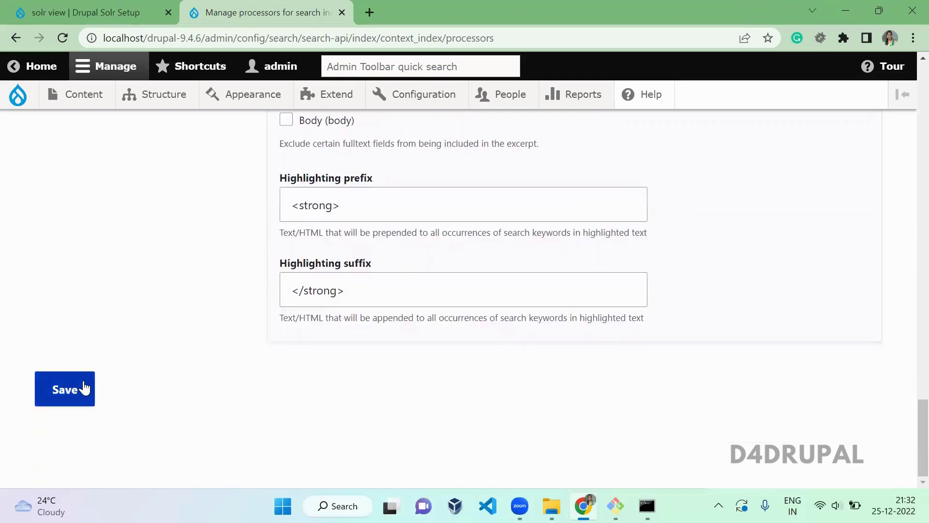
pyautogui.click(81, 389)
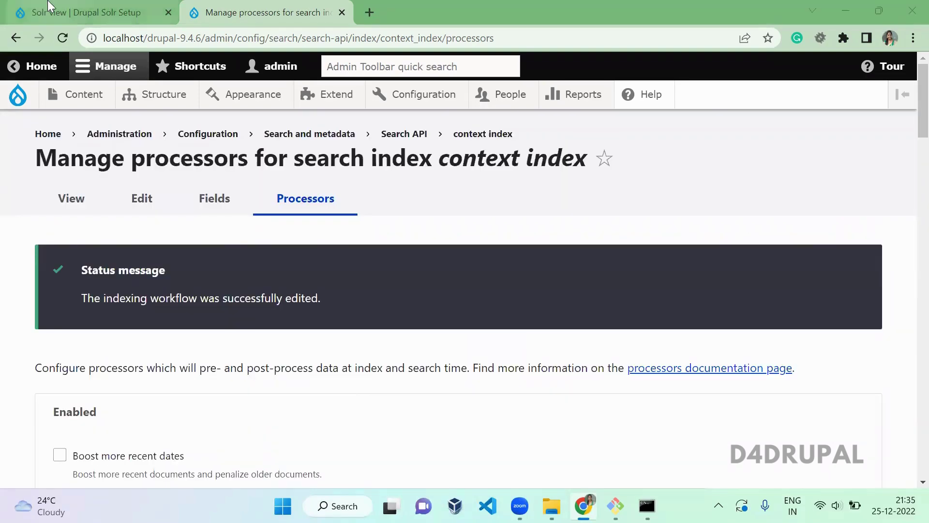
# - Return to the Solr view page and open the view for editing
pyautogui.click(48, 6)
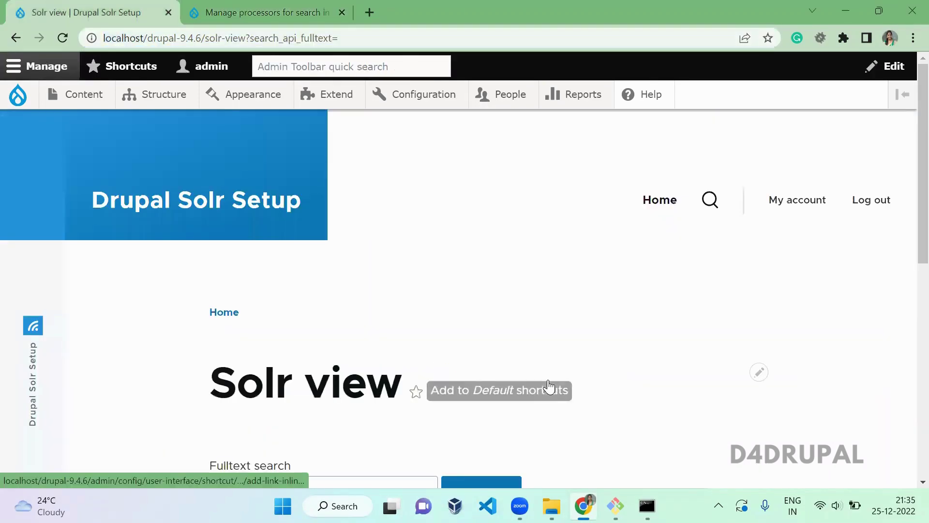
pyautogui.scroll(-3, 549, 388)
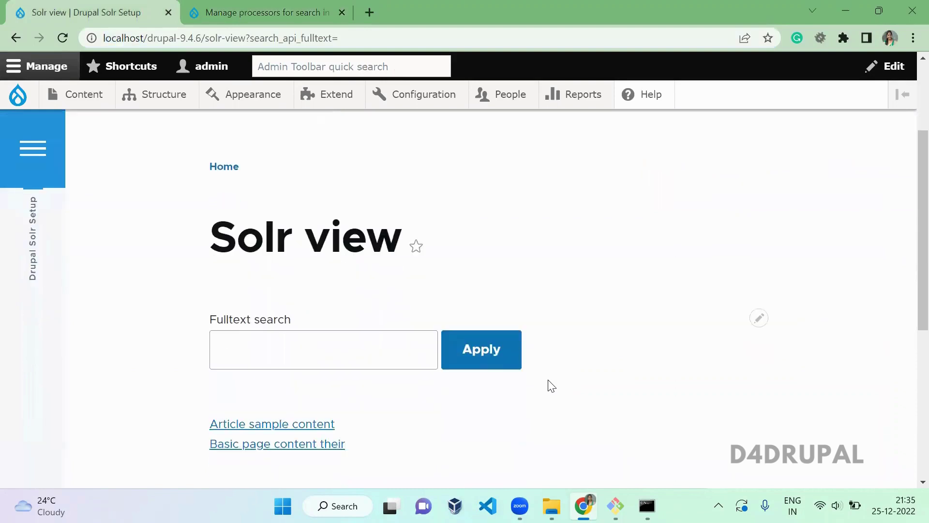
pyautogui.click(759, 320)
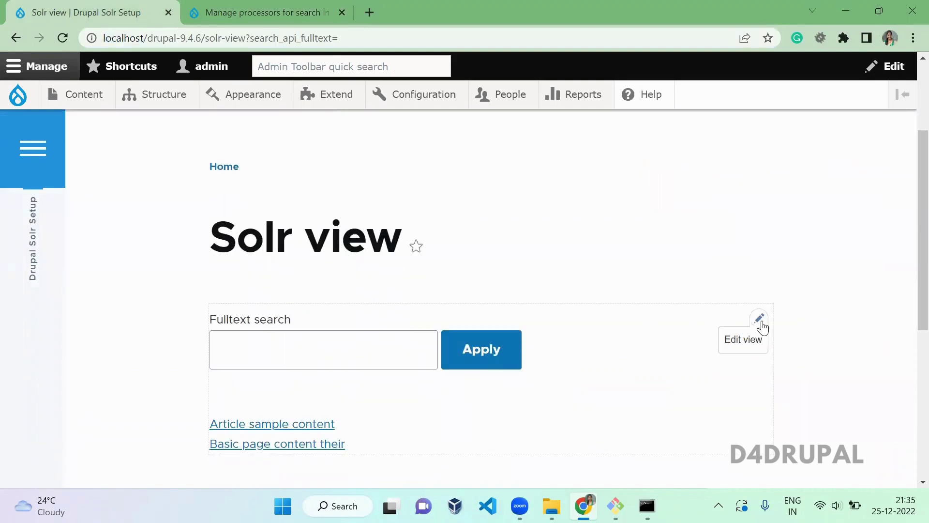
pyautogui.click(746, 340)
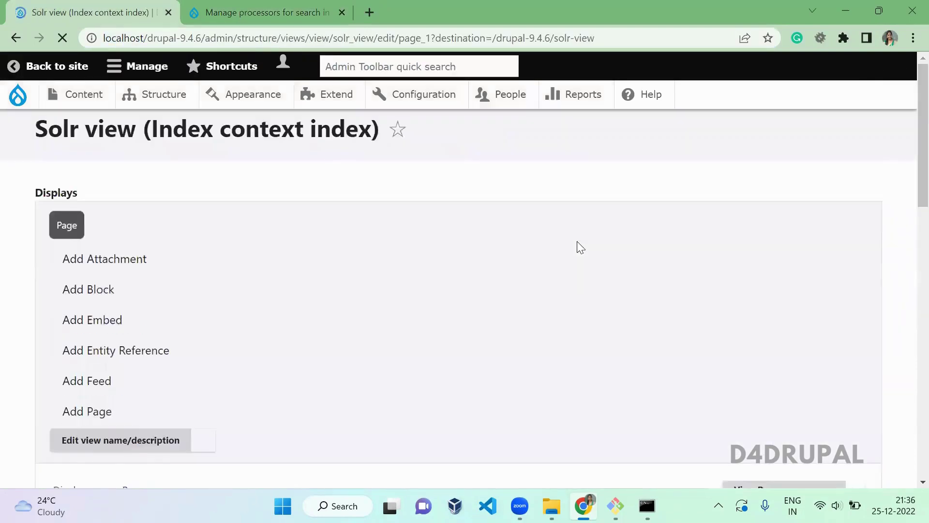
pyautogui.scroll(-5, 186, 303)
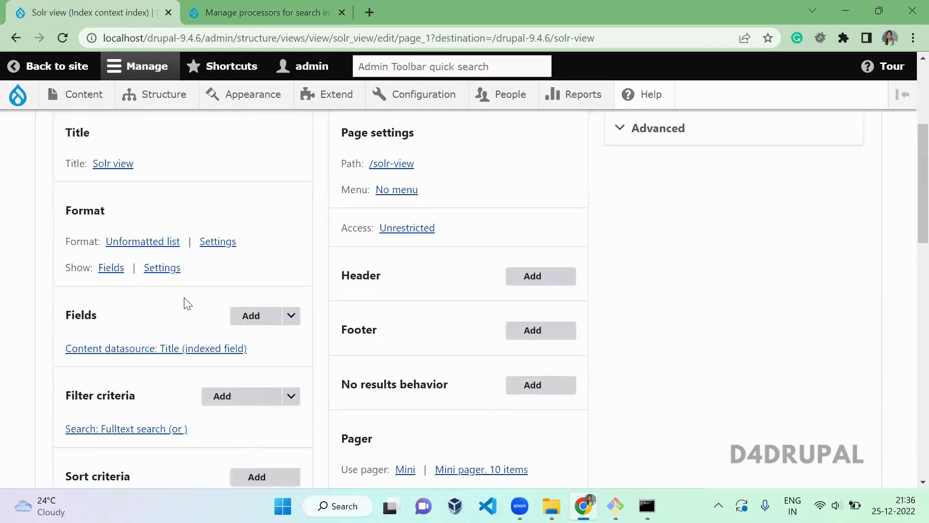
# - Add an Excerpt field to the view that uses highlighted field data
pyautogui.click(257, 309)
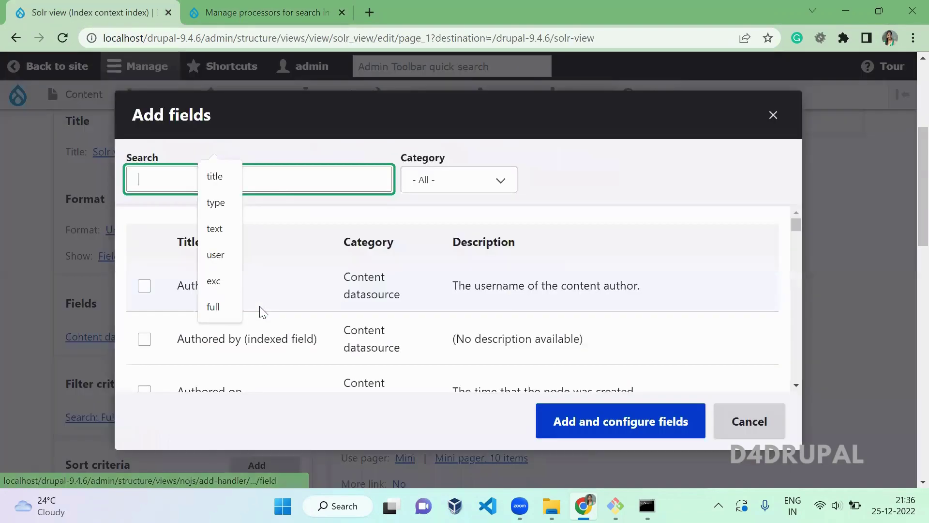
pyautogui.write('excer')
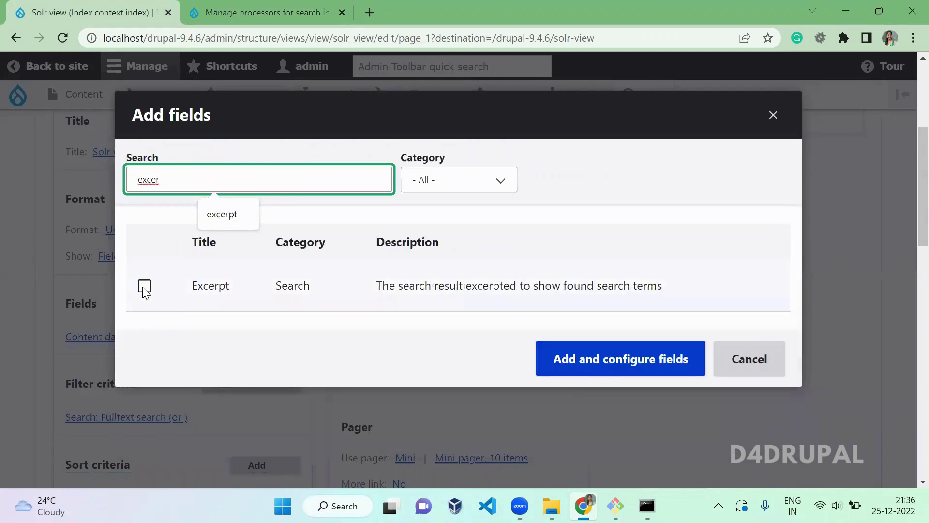
pyautogui.click(144, 286)
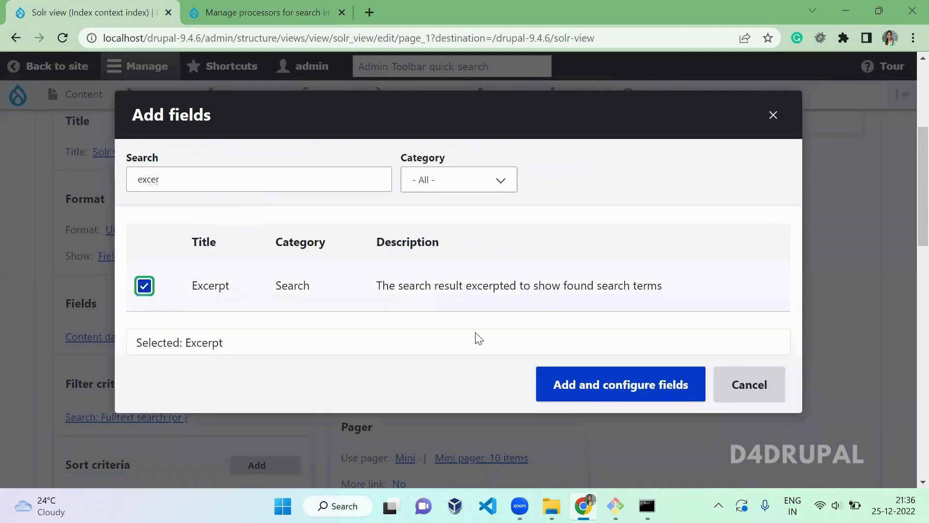
pyautogui.click(601, 385)
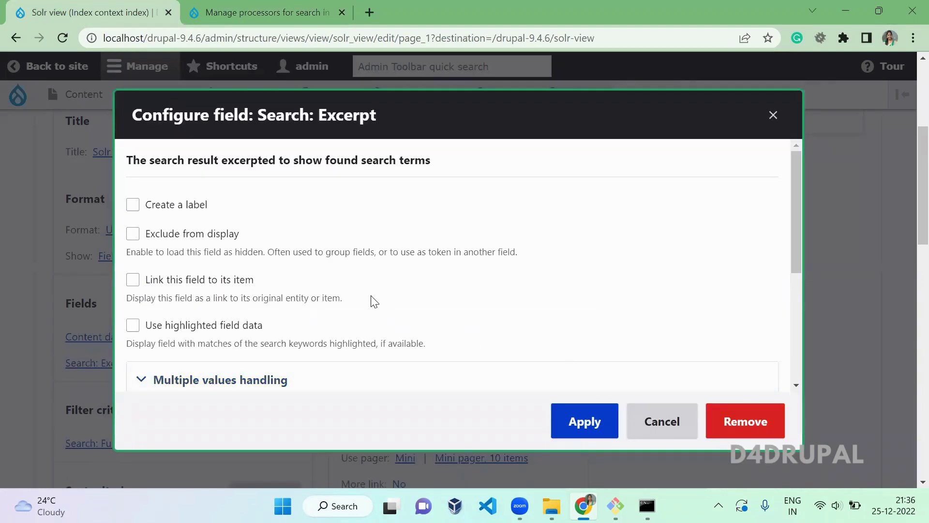
pyautogui.click(219, 333)
pyautogui.click(595, 423)
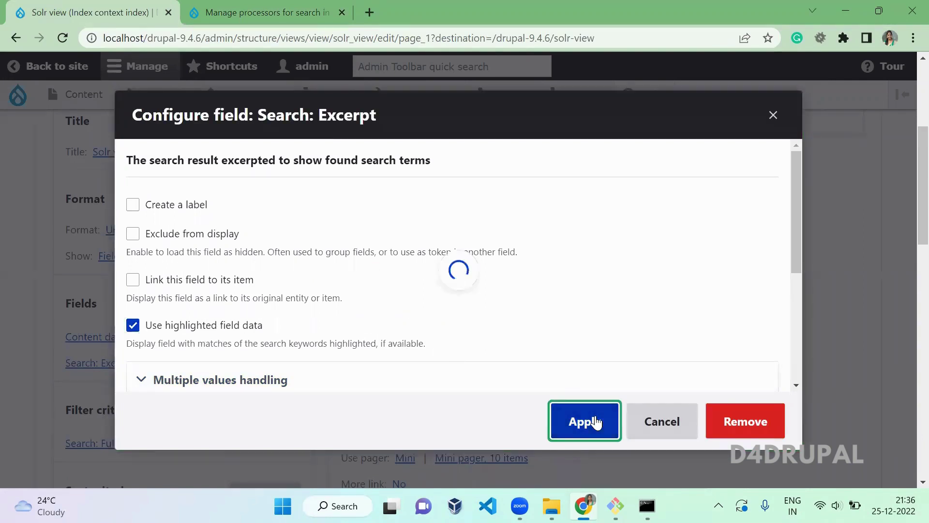
# - Rearrange the fields so Excerpt comes before Title, then save the view
pyautogui.click(296, 308)
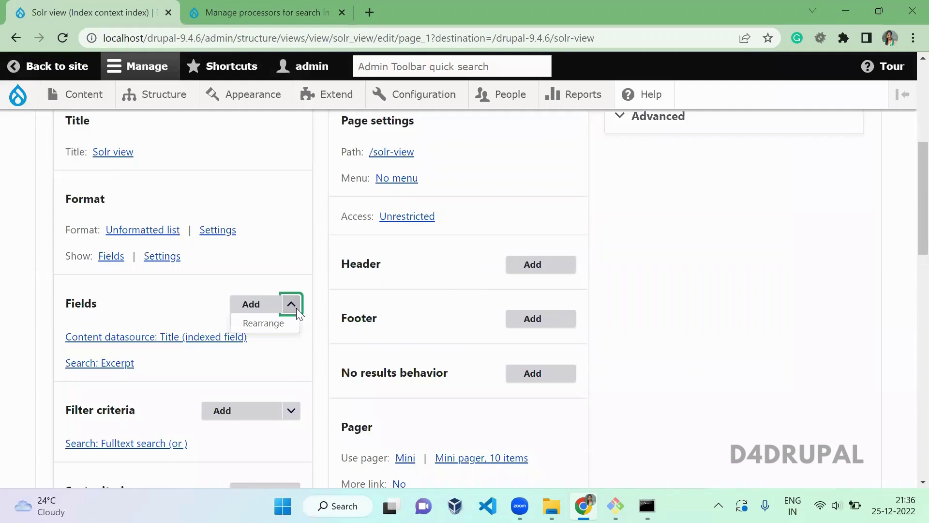
pyautogui.click(278, 323)
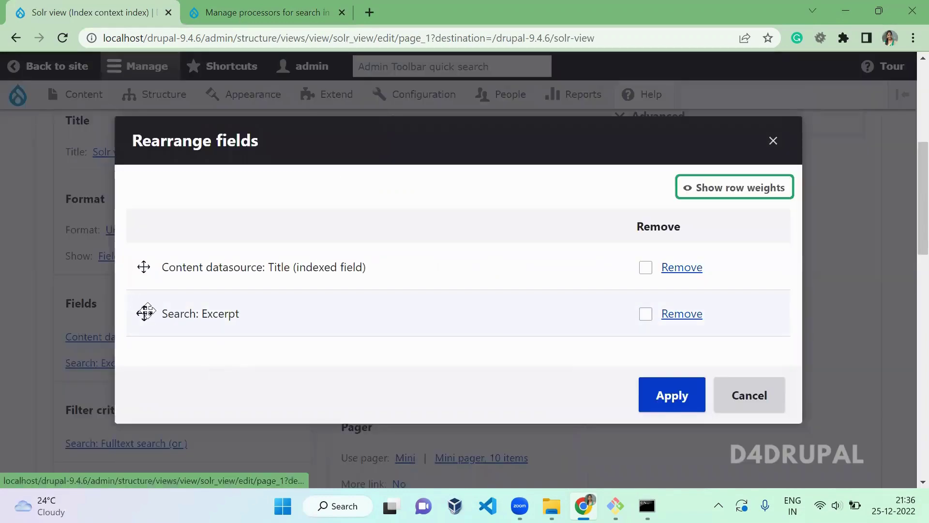
pyautogui.moveTo(145, 312); pyautogui.dragTo(145, 265)
pyautogui.click(648, 405)
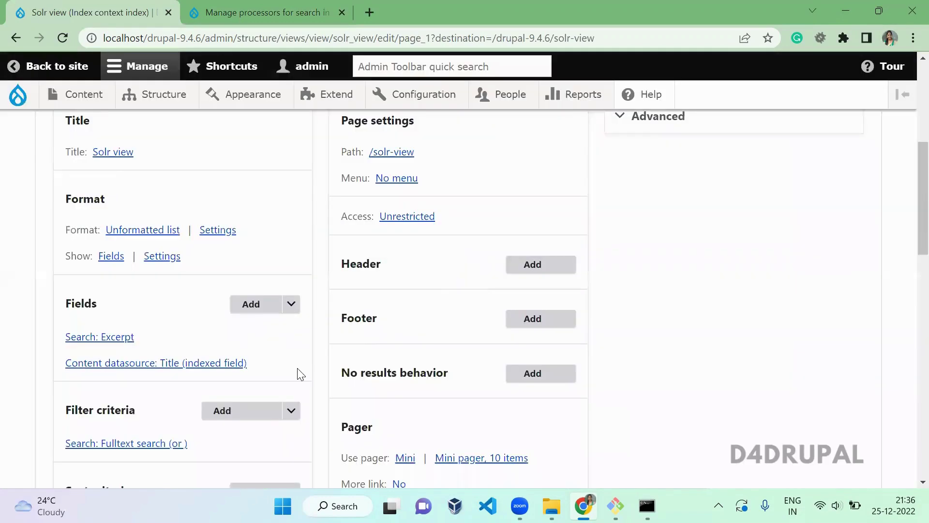
pyautogui.scroll(-5, 297, 368)
pyautogui.scroll(-1, 298, 369)
pyautogui.click(77, 261)
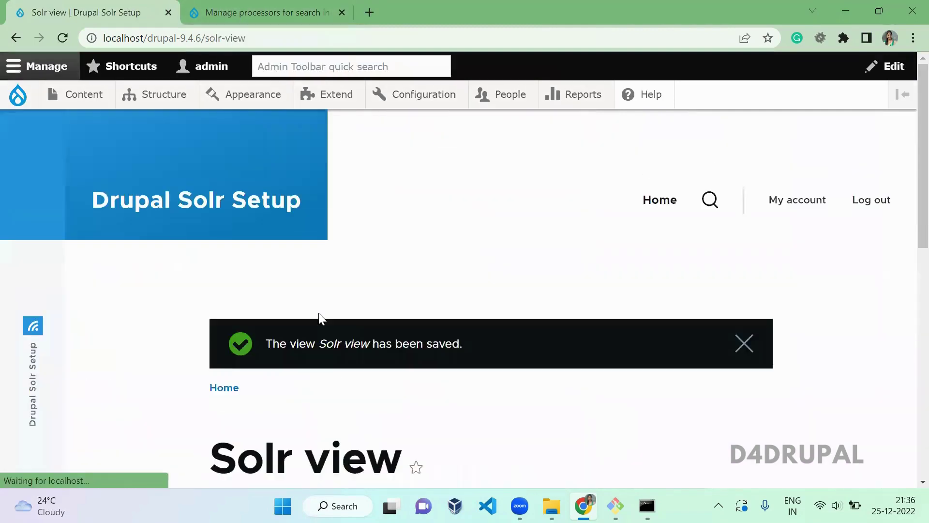
# - Search the Solr view for 'article' and select the result's excerpt with the term in bold
pyautogui.scroll(-6, 318, 314)
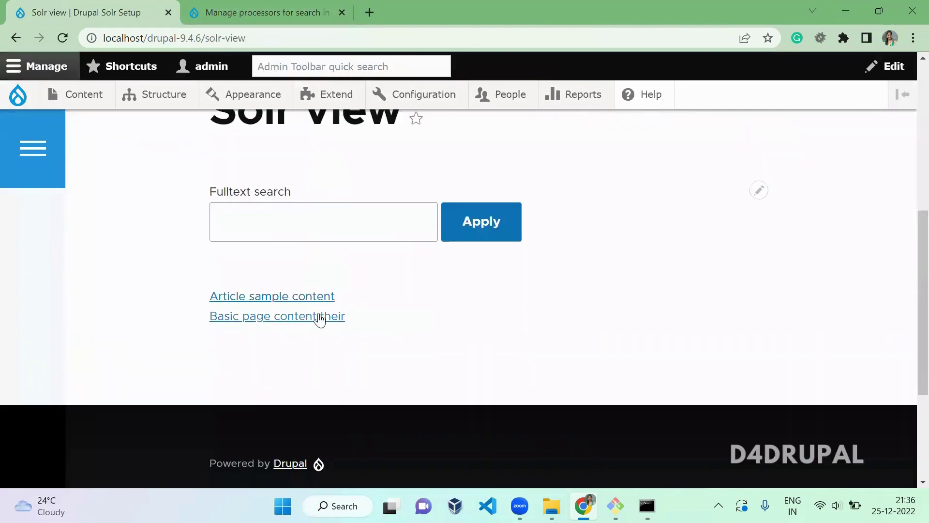
pyautogui.click(264, 234)
pyautogui.write('article')
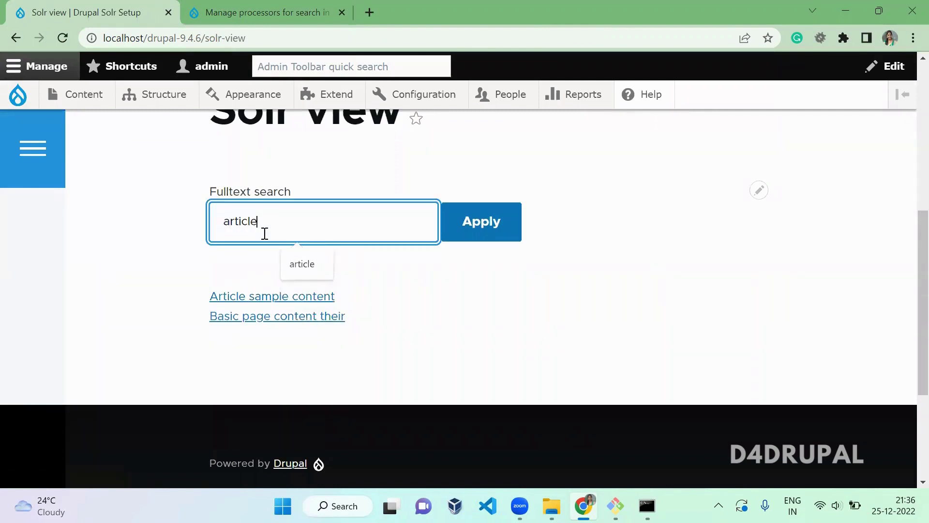
pyautogui.press('Return')
pyautogui.scroll(-5, 263, 237)
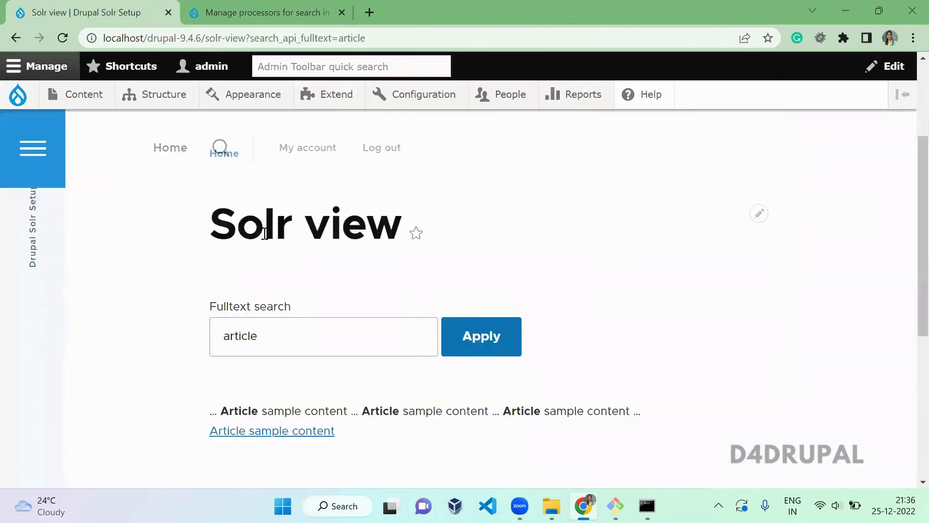
pyautogui.moveTo(221, 222); pyautogui.dragTo(659, 225)
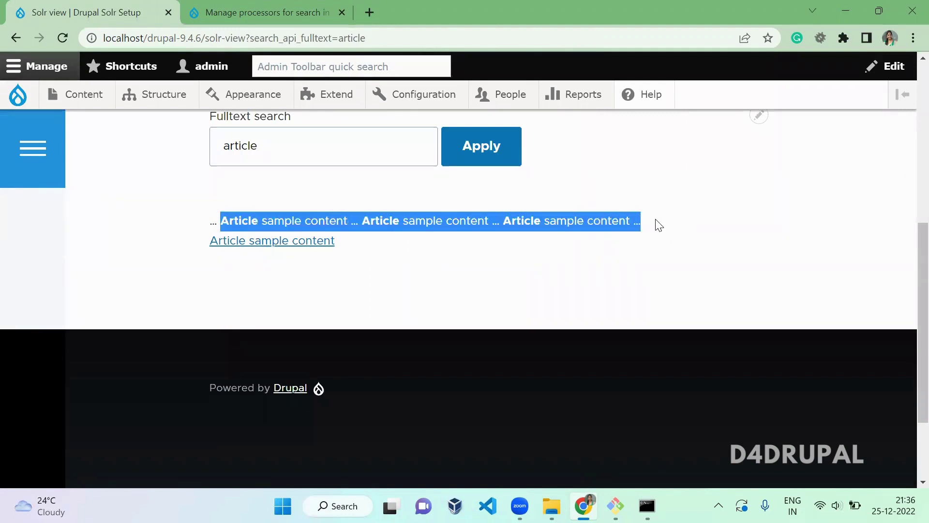